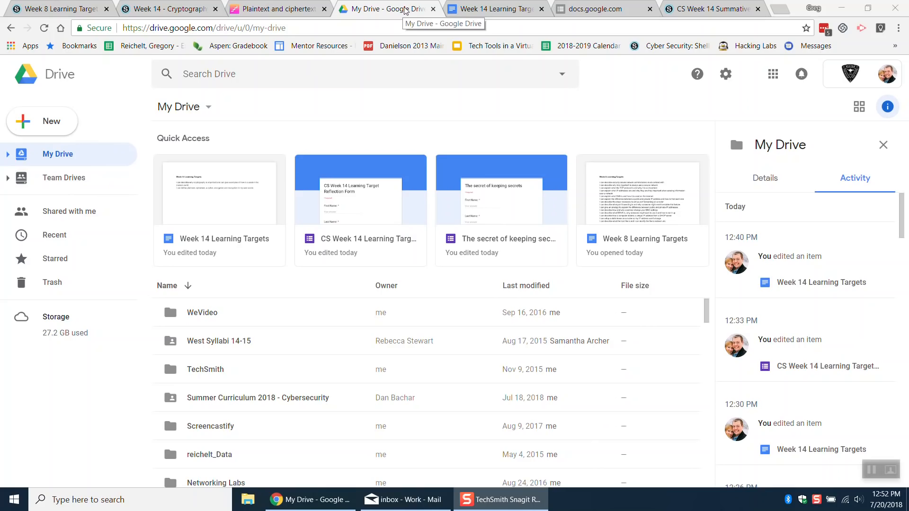
Create a new blank Google Drawings file from Drive
left_click(21, 121)
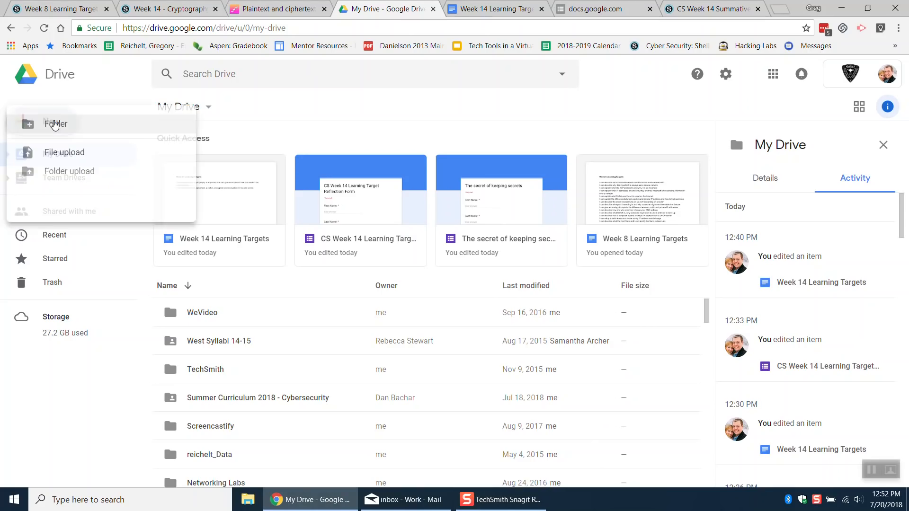
mouse_move(92, 269)
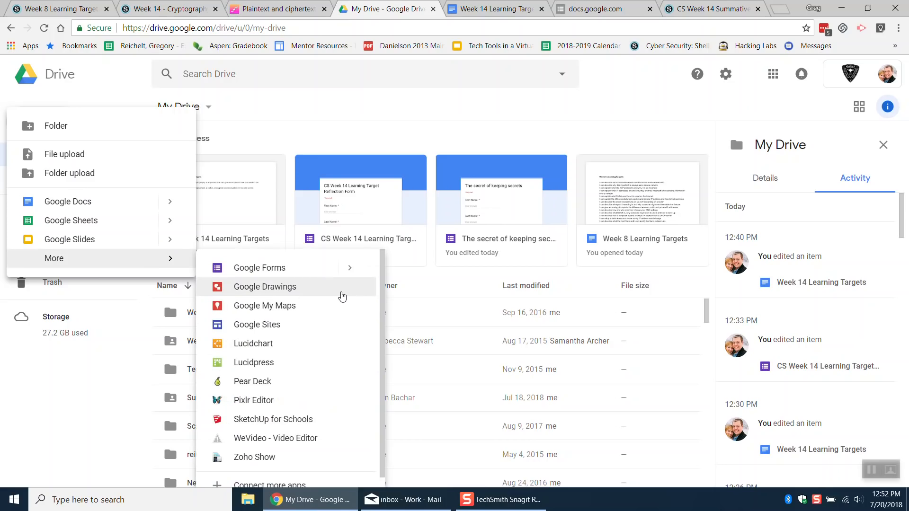
left_click(341, 292)
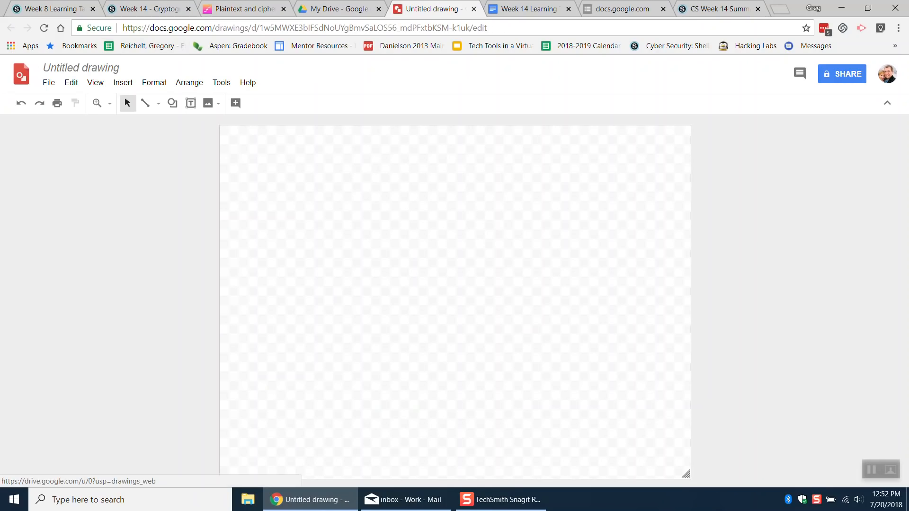
Set the drawing's page size to a custom 11 × 8.5 inches
left_click(48, 82)
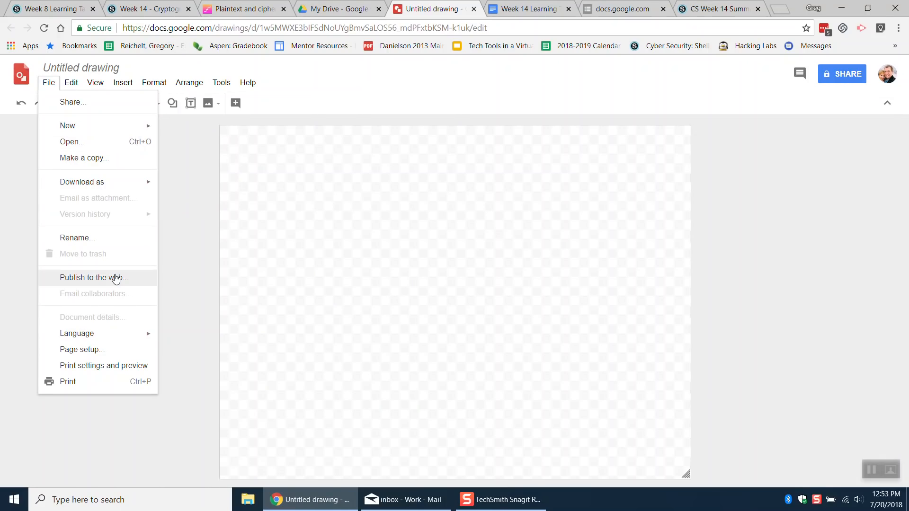
left_click(115, 355)
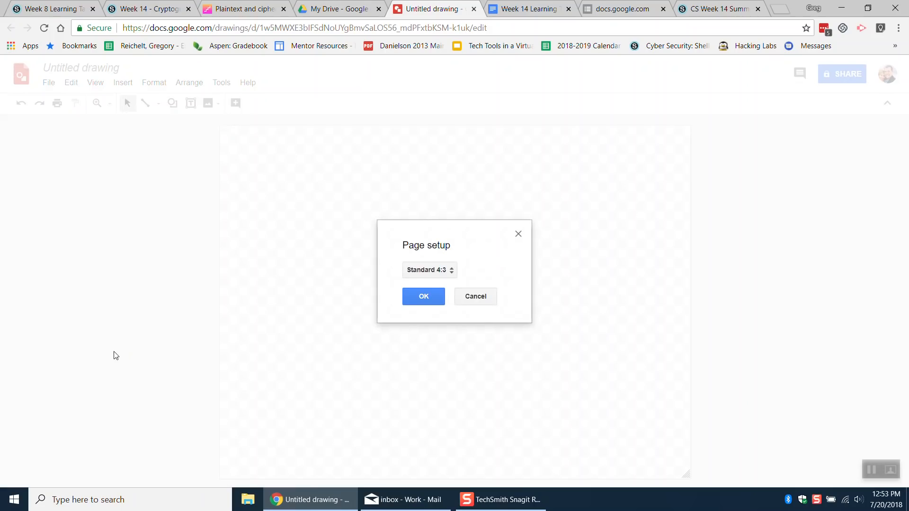
left_click(414, 269)
left_click(432, 321)
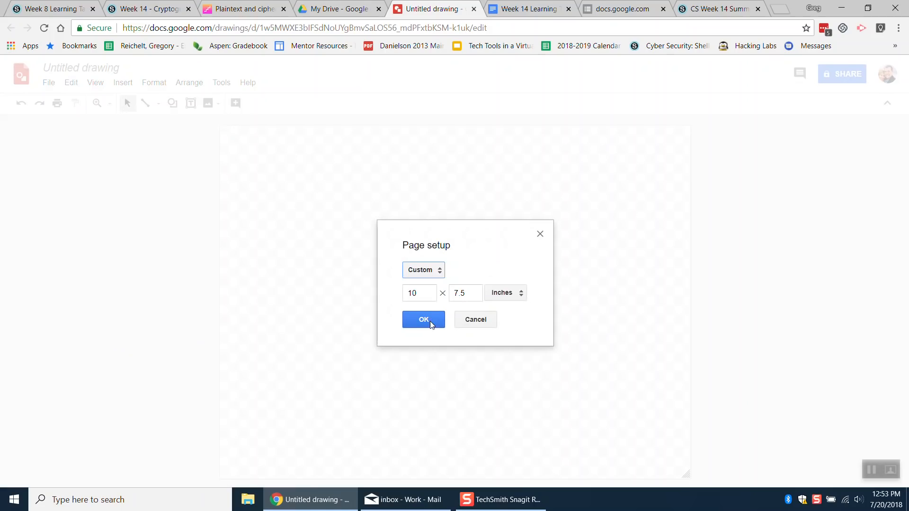
left_click_drag(426, 294, 387, 297)
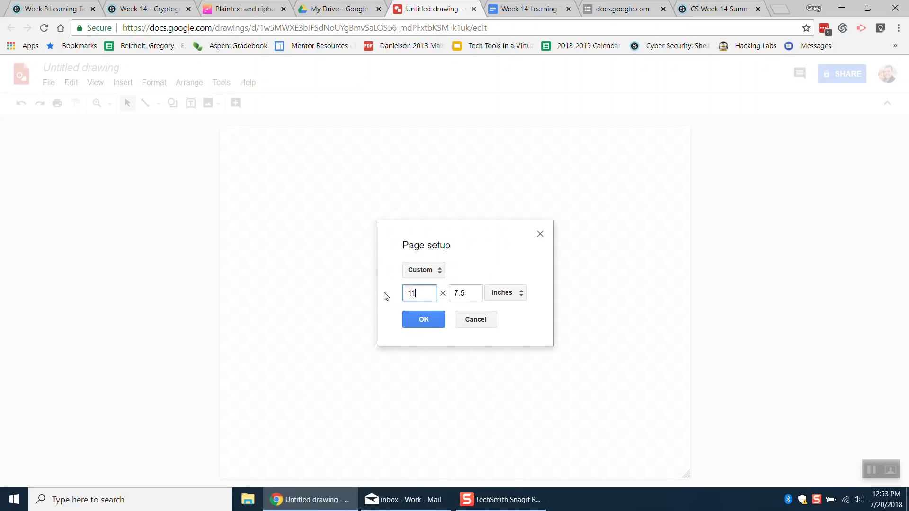
key("Tab")
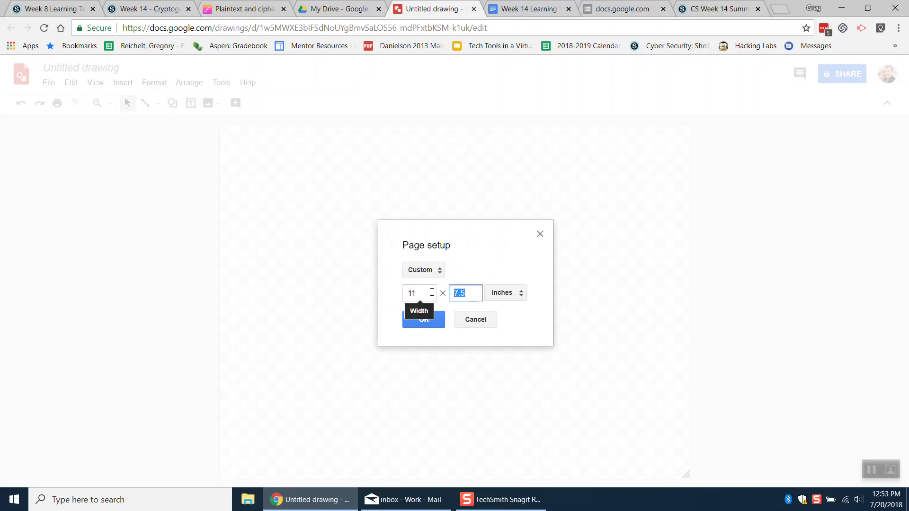
type("8")
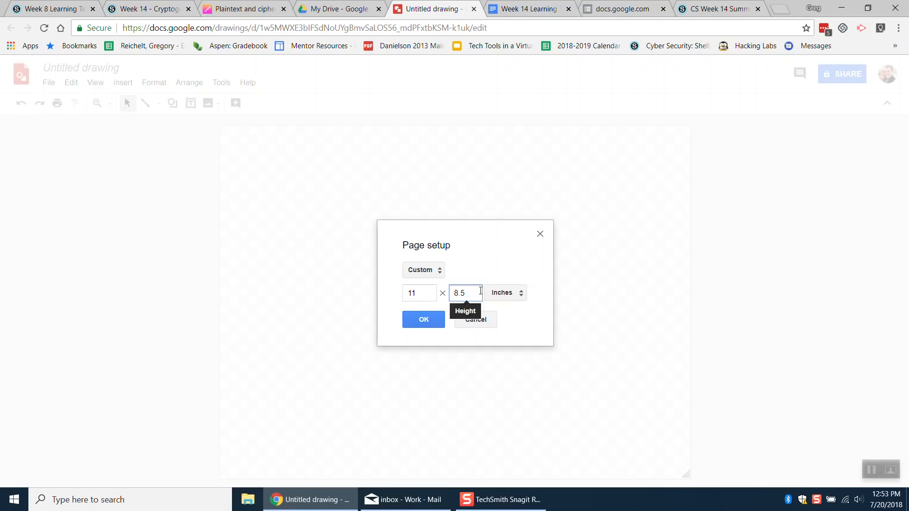
left_click(426, 321)
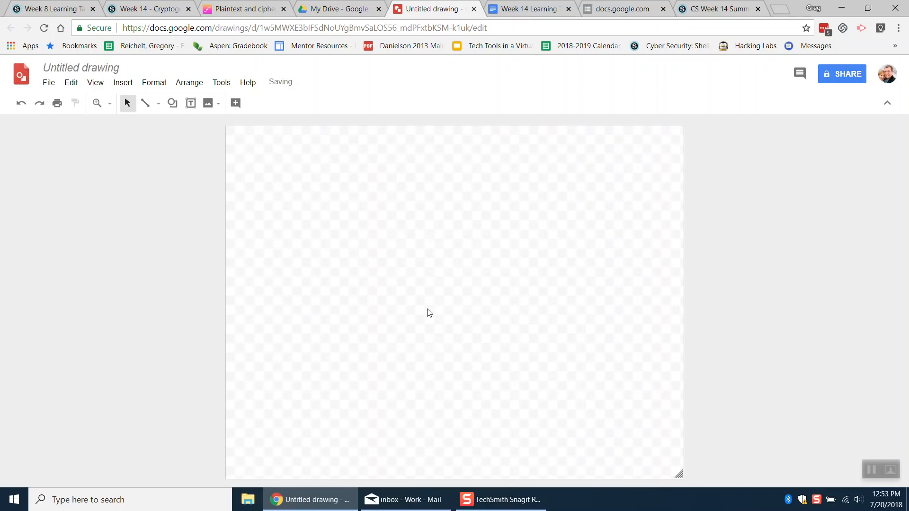
Insert a text box covering the whole page and fit its edges to the page borders
left_click(123, 82)
left_click(150, 120)
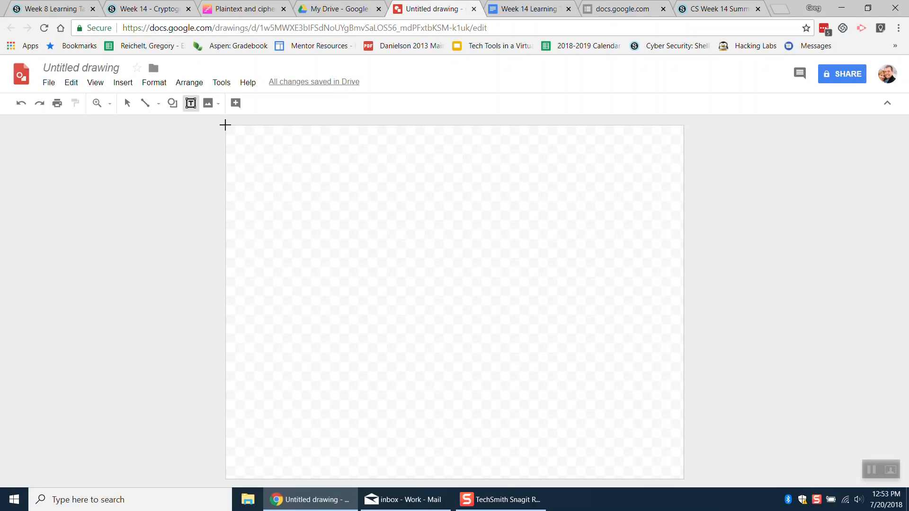
left_click_drag(226, 126, 683, 479)
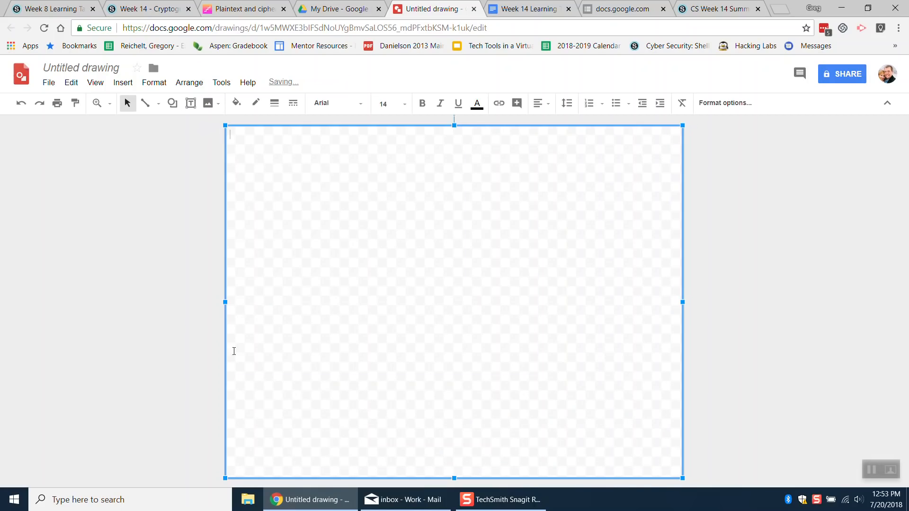
mouse_move(224, 303)
left_mouse_down()
mouse_move(319, 306)
mouse_move(226, 303)
left_mouse_up()
mouse_move(454, 126)
left_mouse_down()
mouse_move(452, 138)
mouse_move(453, 127)
left_mouse_up()
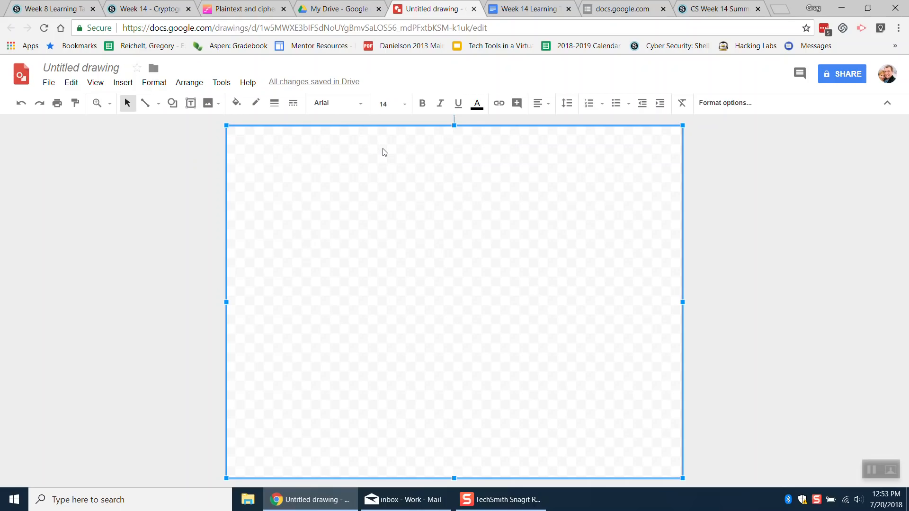
Enter the heading "VOCAB WORD" in the text box and center it horizontally
type("WORD")
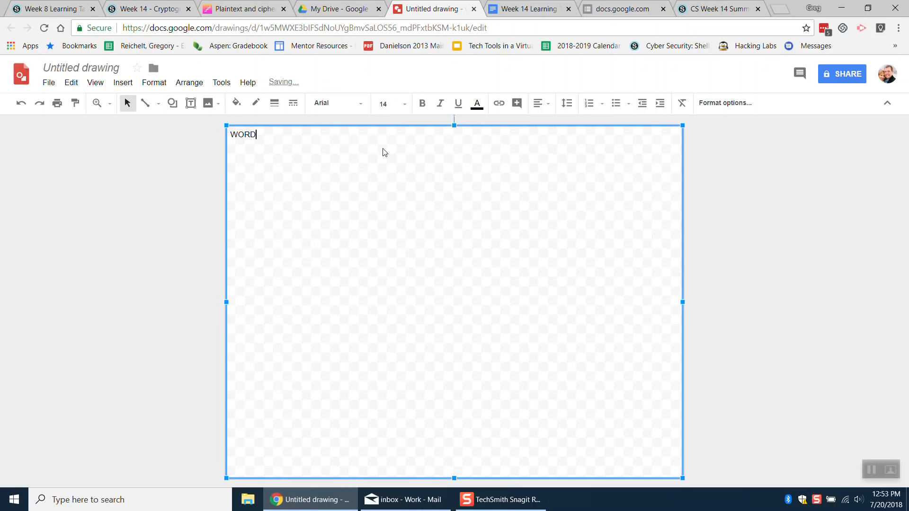
left_click_drag(282, 134, 88, 134)
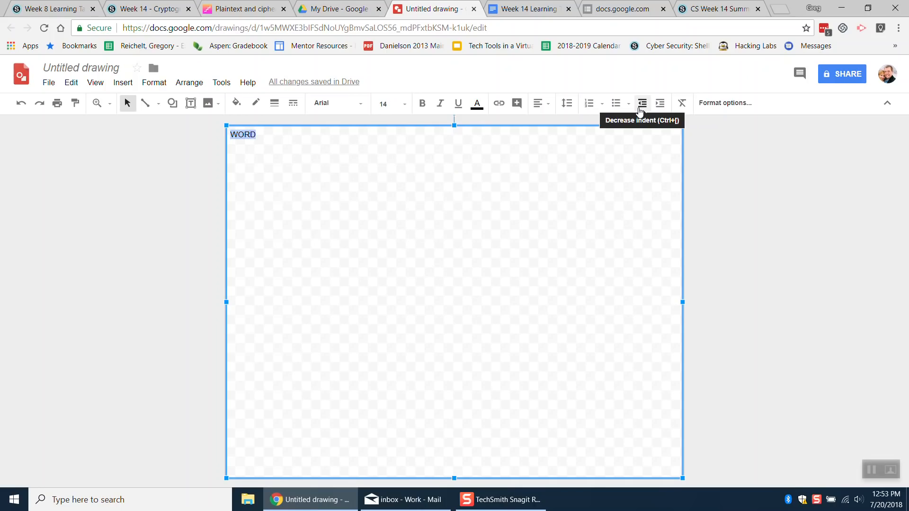
type("VOCAB WOR")
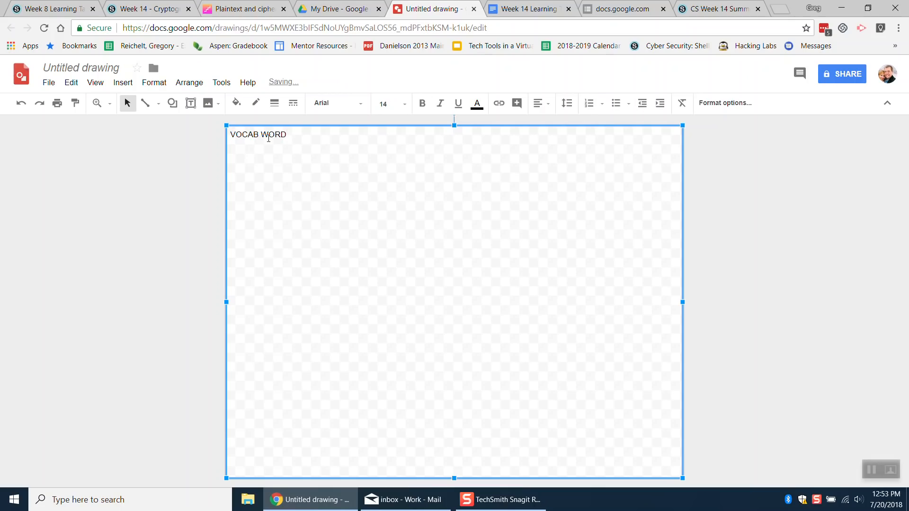
left_click_drag(289, 135, 197, 138)
left_click(538, 104)
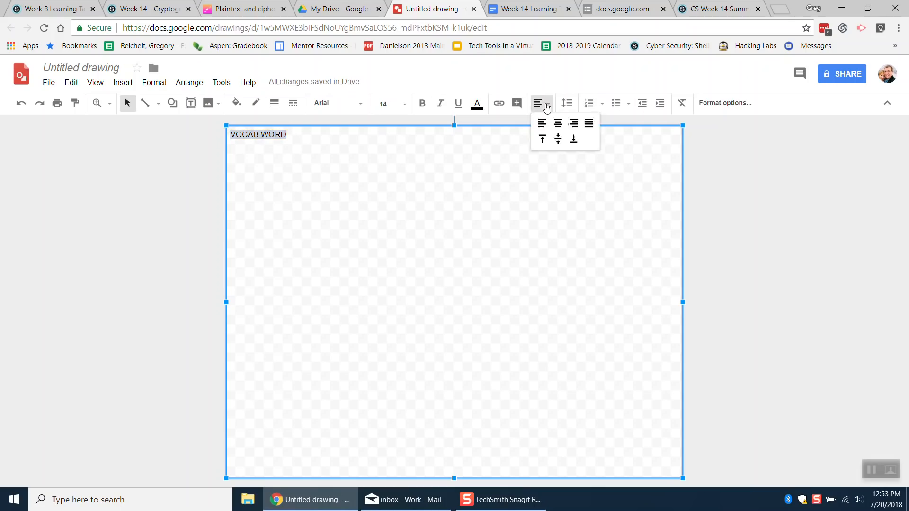
left_click(558, 124)
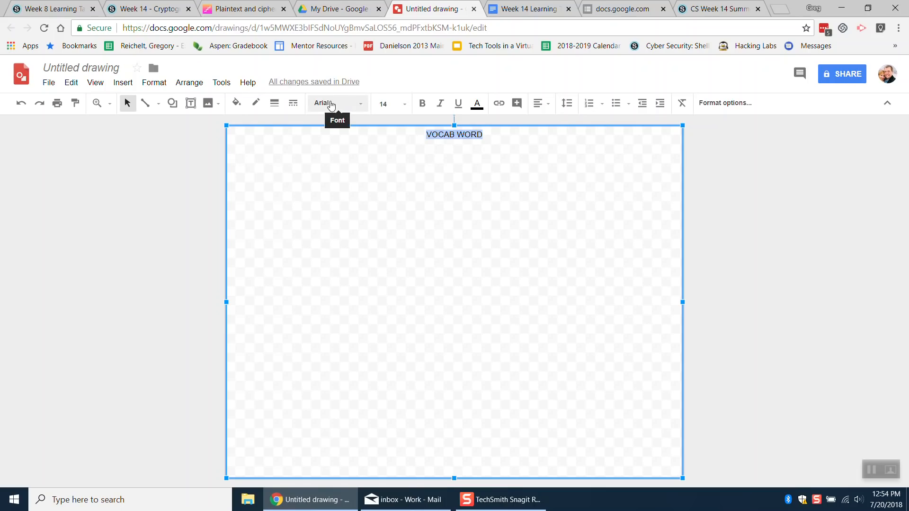
Try font sizes 96, 12, 120 and 100 on the "VOCAB WORD" heading
left_click(400, 104)
left_click(408, 367)
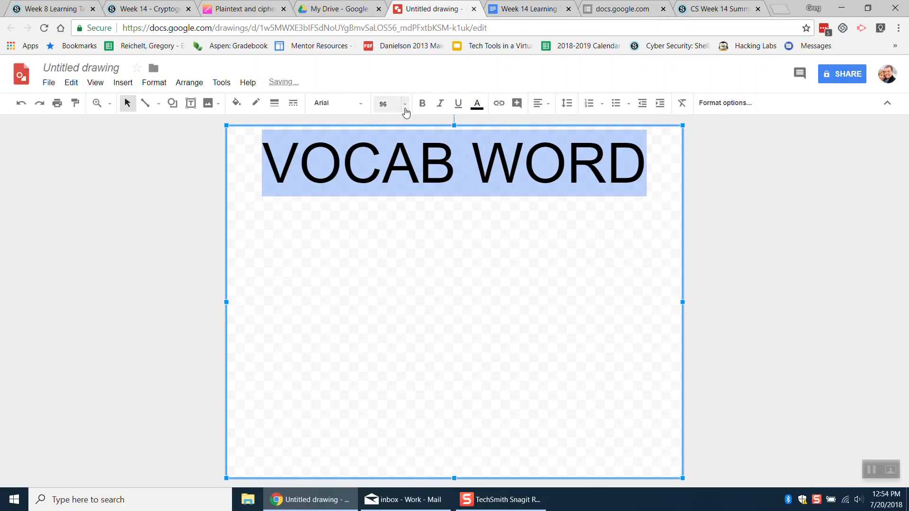
left_click(393, 102)
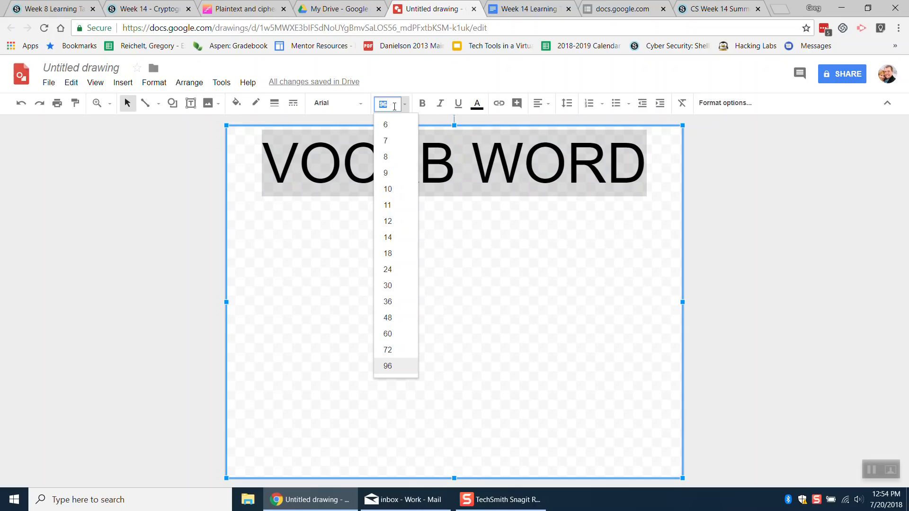
type("12")
key("Return")
left_click(394, 106)
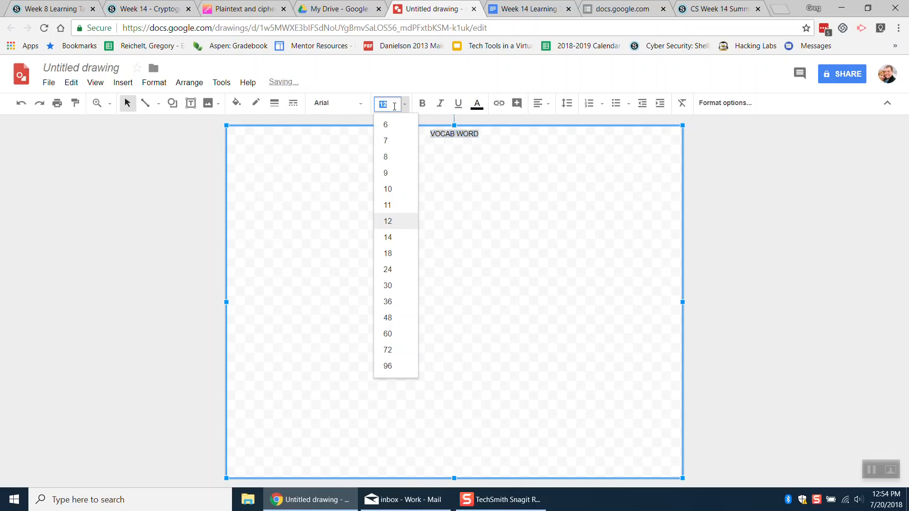
type("0")
key("Return")
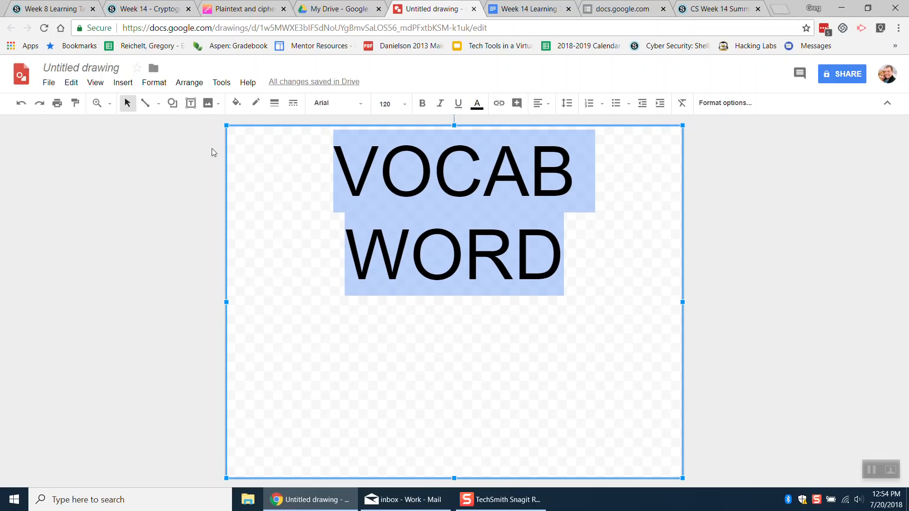
left_click(397, 106)
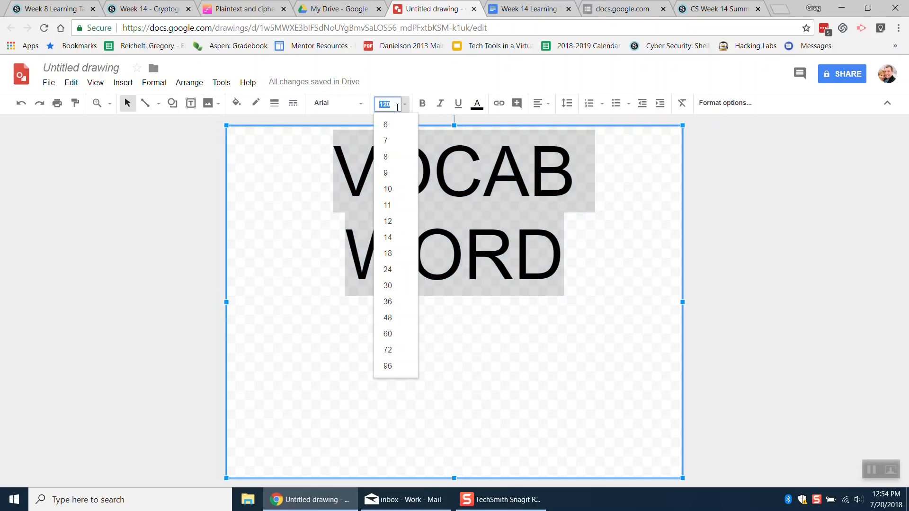
type("100")
key("Return")
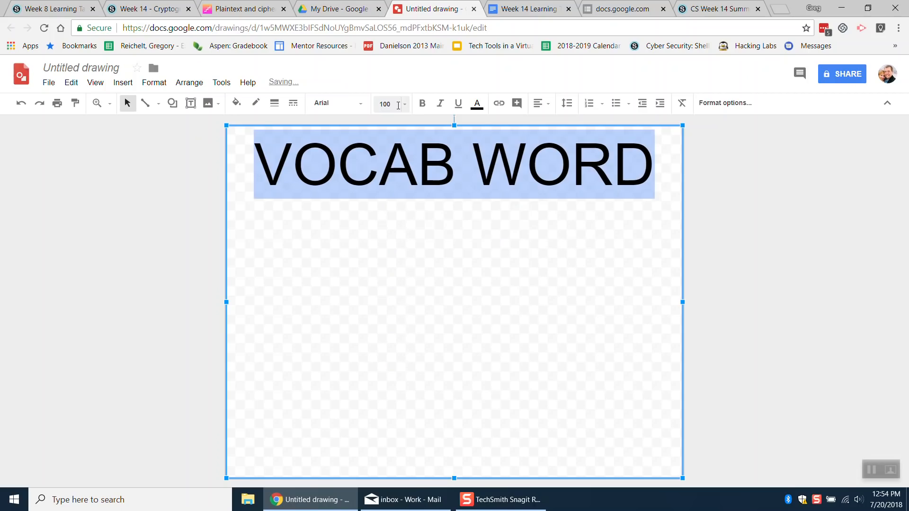
Set the "VOCAB WORD" heading's font size to 110
left_click(396, 103)
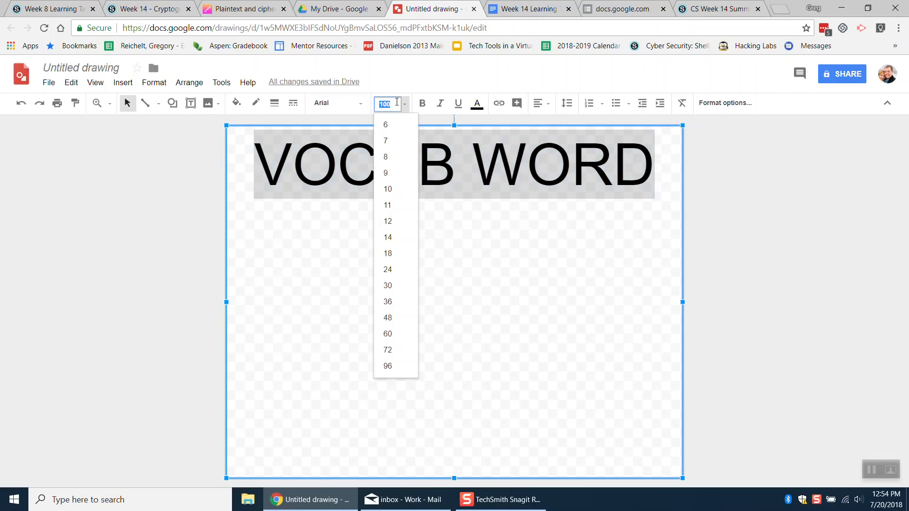
type("110")
key("Return")
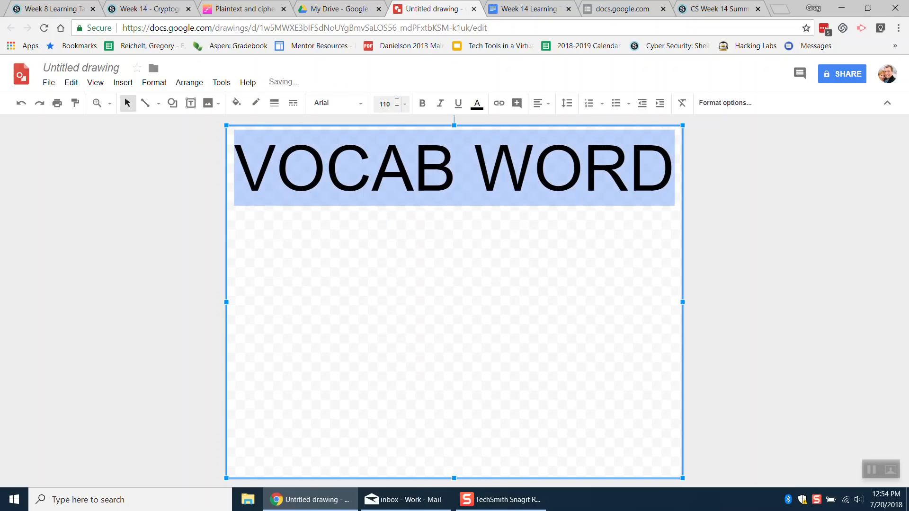
left_click(329, 259)
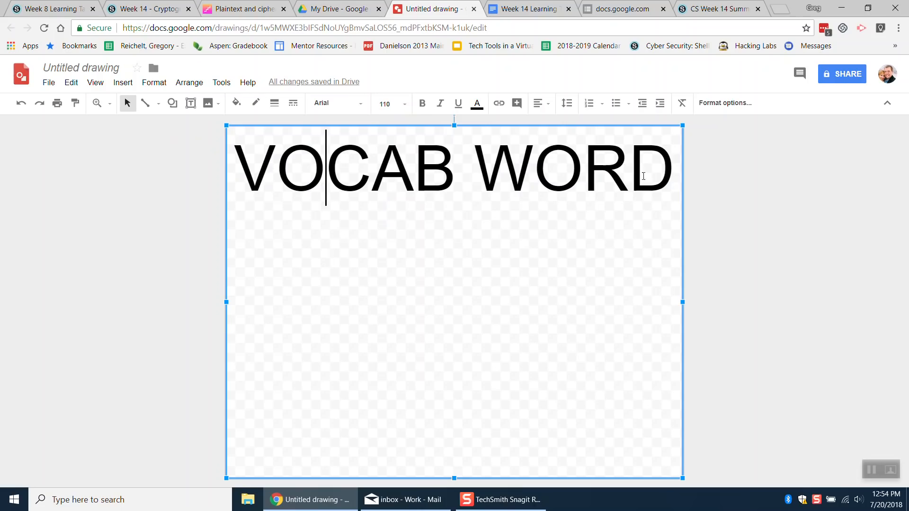
left_click(688, 179)
left_click_drag(683, 175, 467, 172)
key("ctrl+z")
Make the whole "VOCAB WORD" heading bold
triple_click(548, 168)
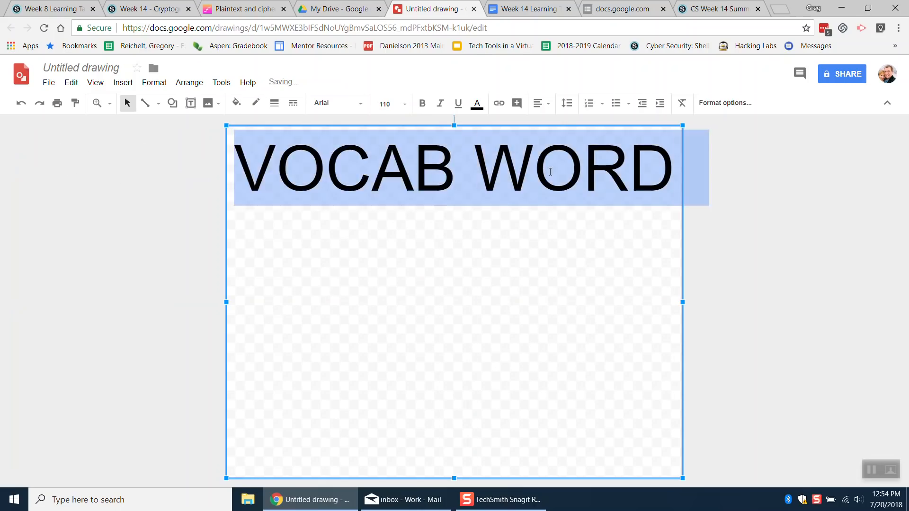
left_click(424, 106)
left_click(455, 174)
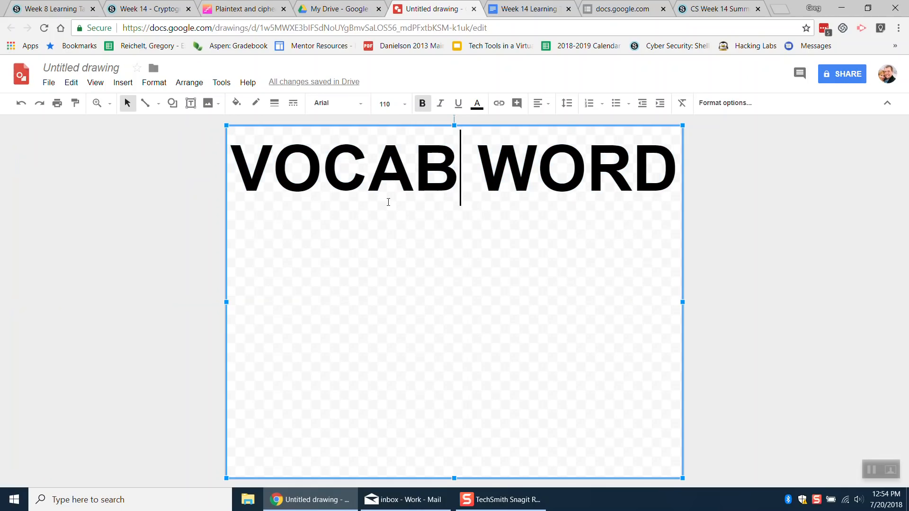
Add two line breaks after the end of the "VOCAB WORD" heading
left_click(388, 202)
left_click(415, 235)
left_click_drag(250, 162, 635, 170)
left_click(676, 180)
key("Return")
key("Return")
Set the font size to 72 for the new line below the heading
left_click(404, 104)
left_click(406, 352)
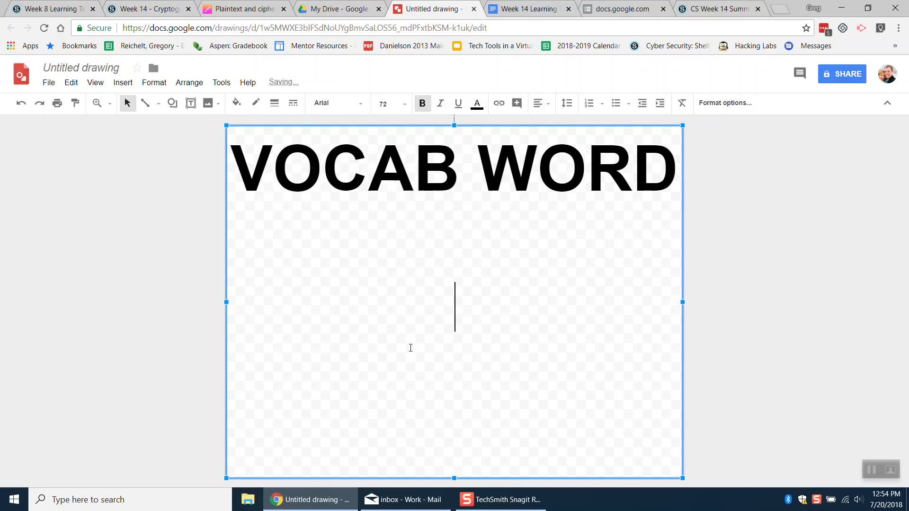
left_click(398, 105)
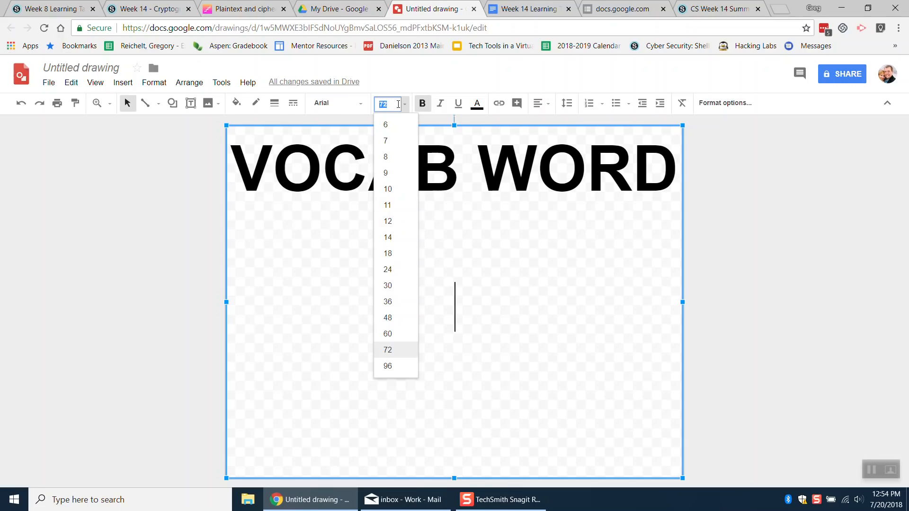
left_click(399, 351)
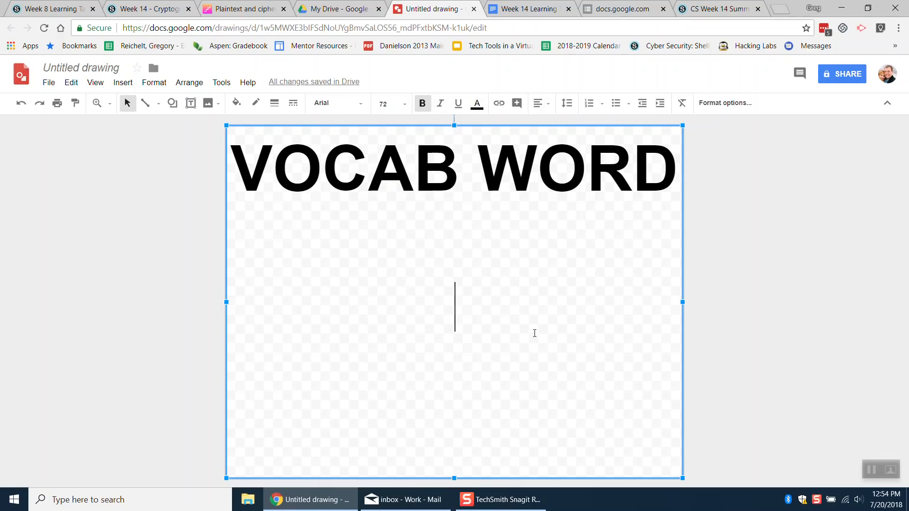
Write "Your definition goes here." on the new line below the heading, correcting the spelling of "definition" with the suggested word
type("Your ")
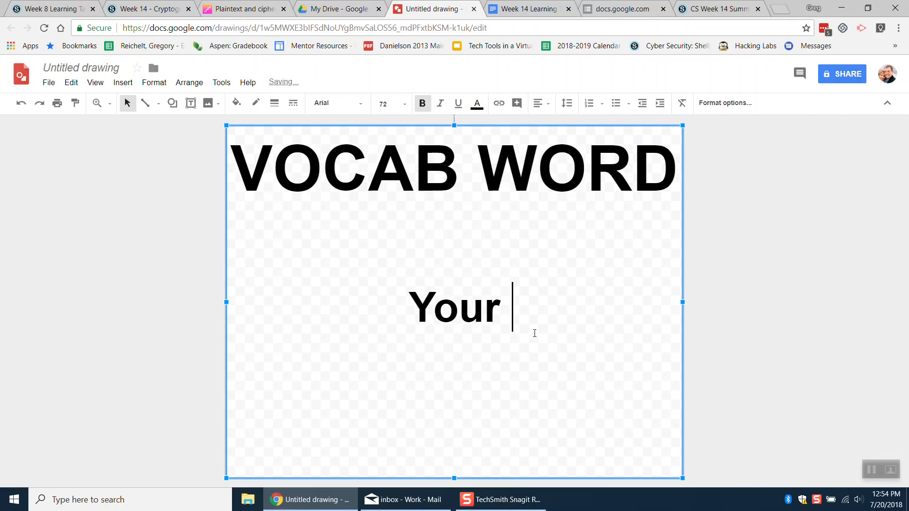
type("d")
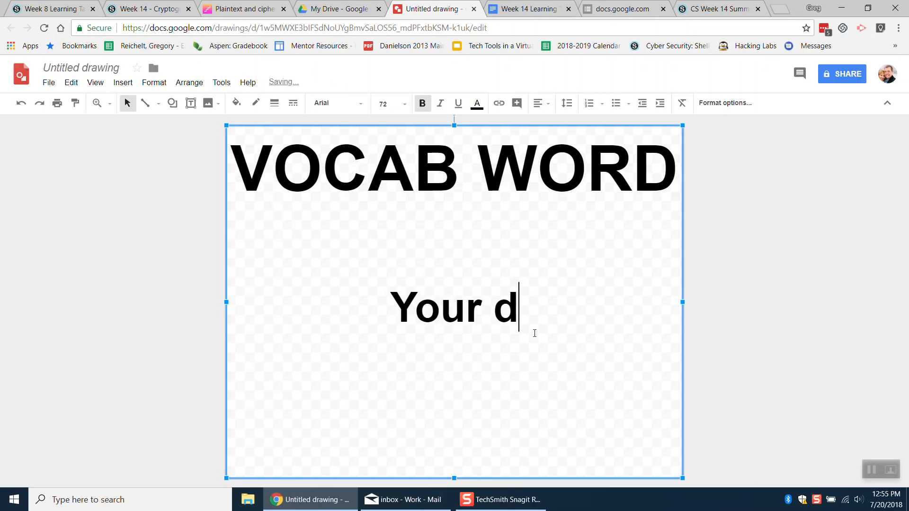
type("efinia")
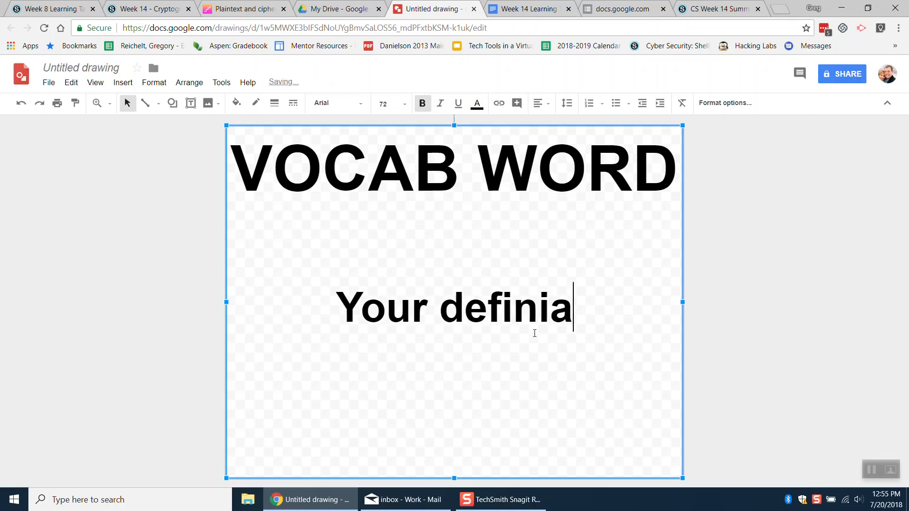
type("tion goes here")
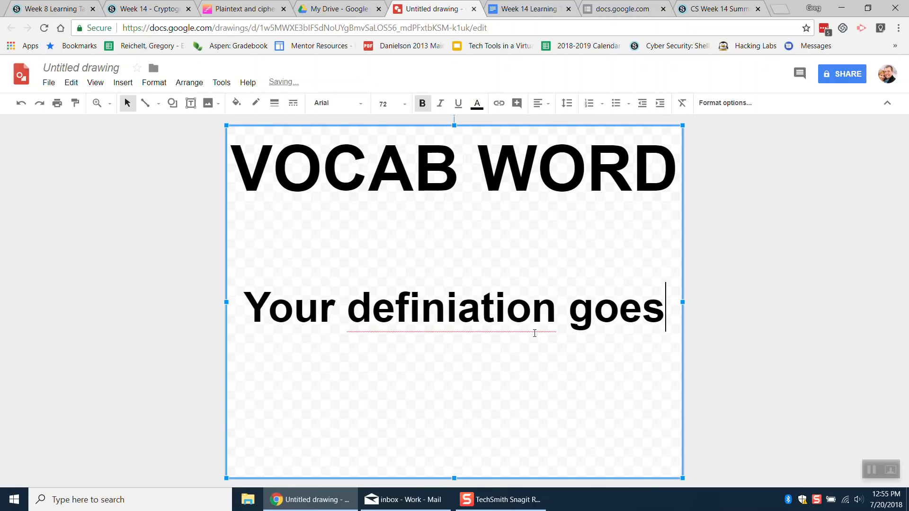
right_click(471, 315)
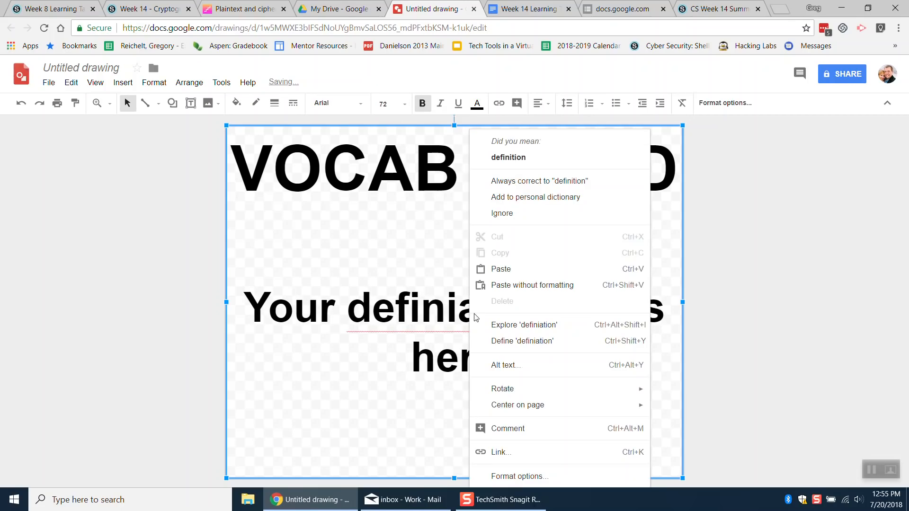
left_click(520, 159)
type(".")
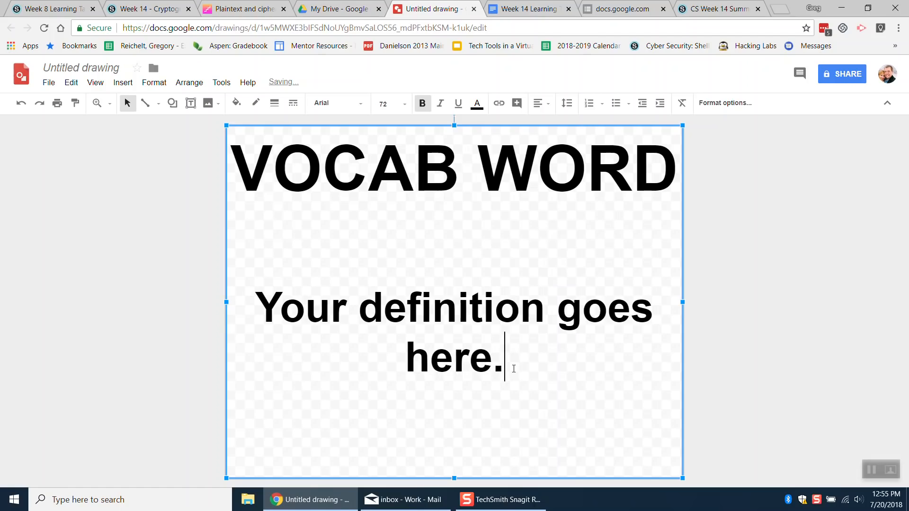
Continue the definition with "This is going to be more than one line. I would also like you to USE YOUR OWN WORDS"
type("  This is going to")
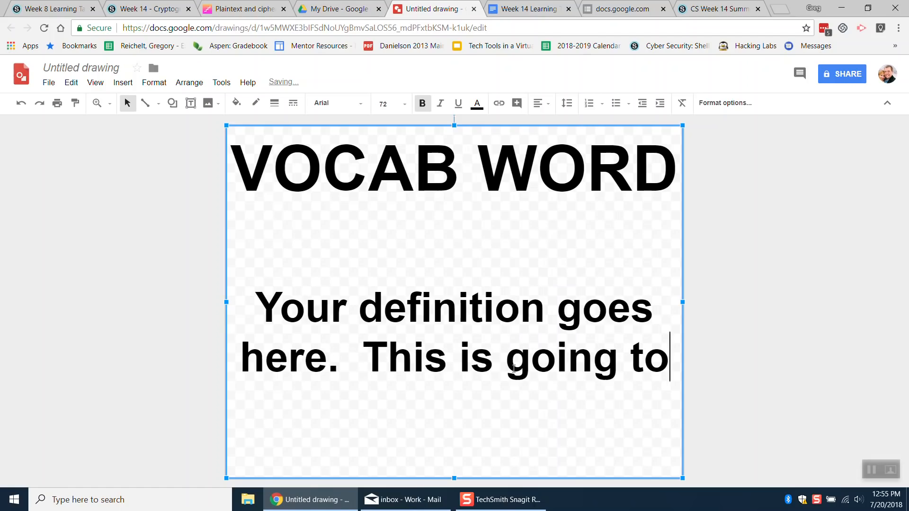
type(" be more than one")
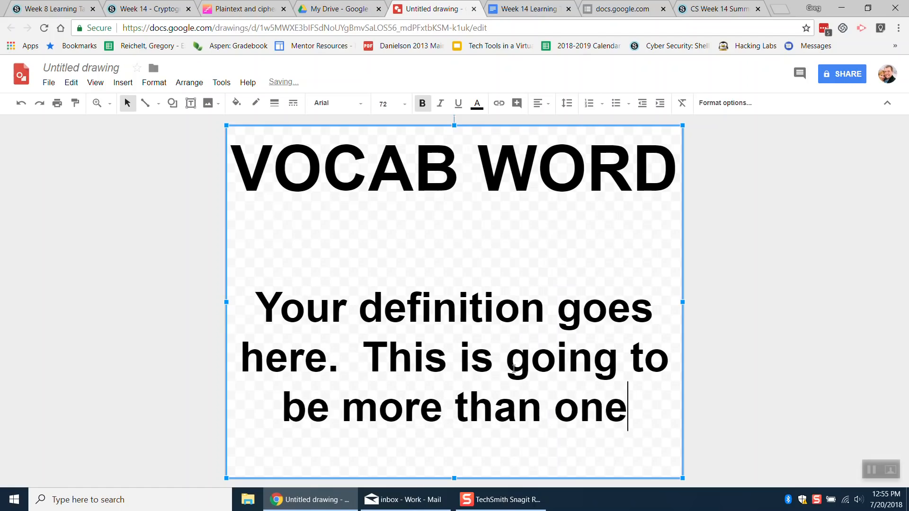
type(" line.  I wo")
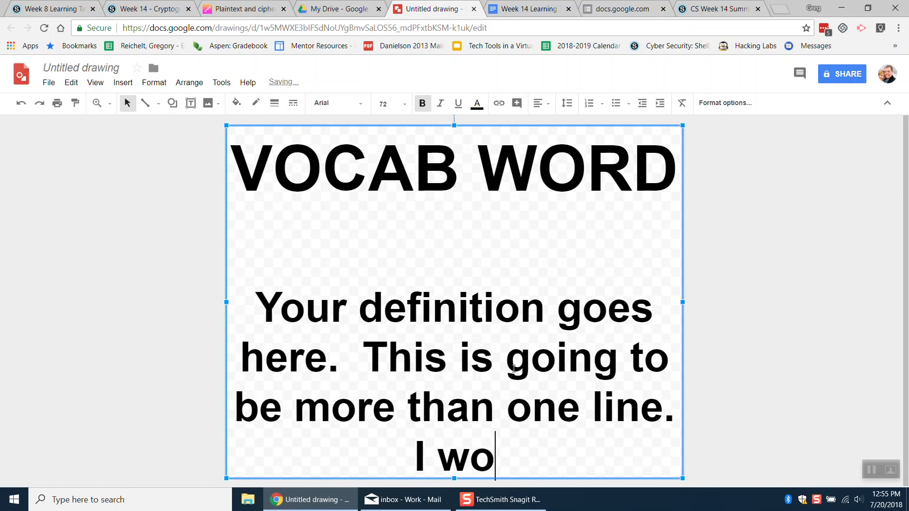
type("uld also like you ")
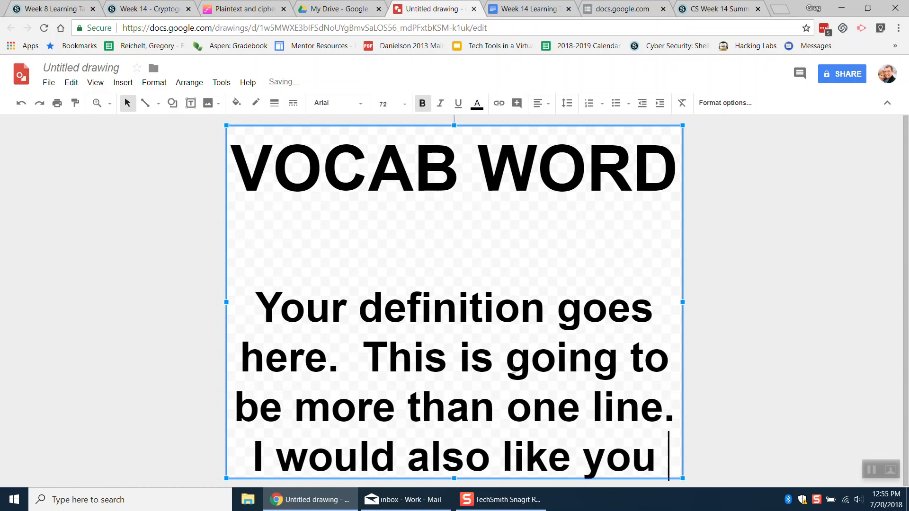
type("to USE YOUR OW")
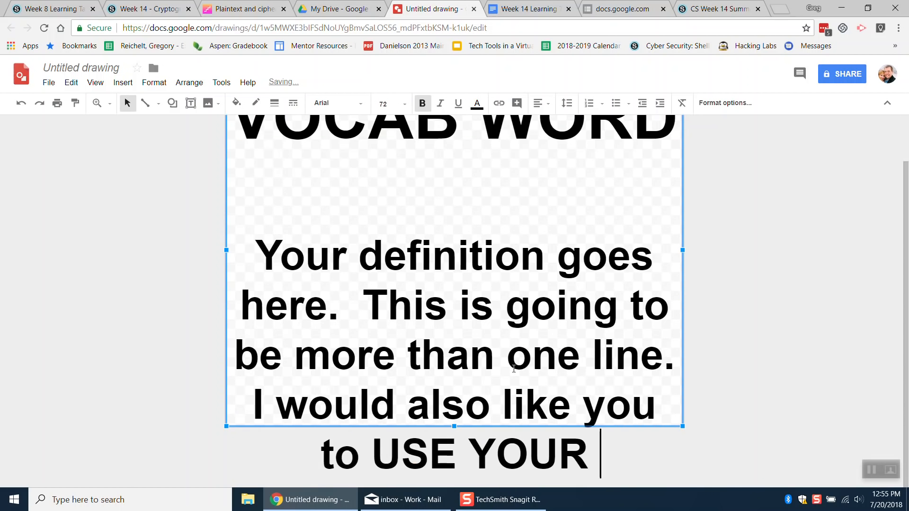
key("BackSpace")
type("OWN RODS")
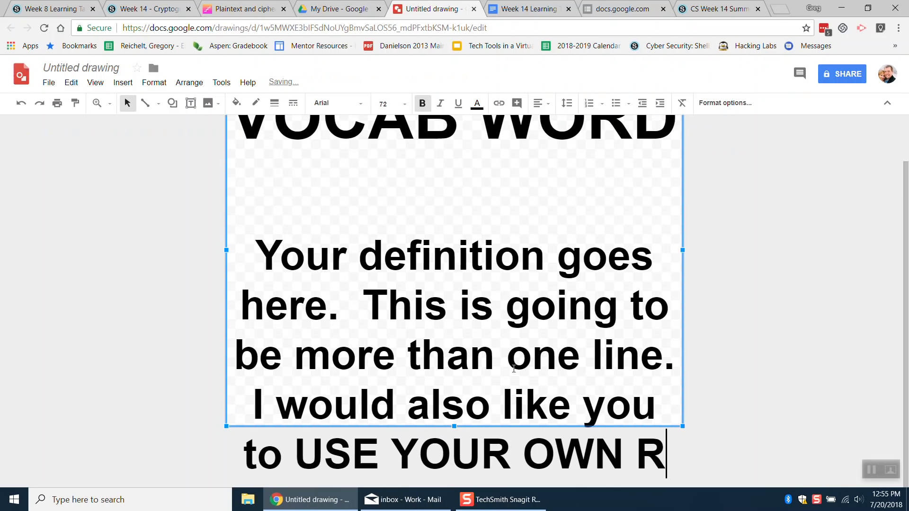
key("BackSpace")
key("BackSpace")
key("BackSpace")
key("BackSpace")
type("WORDS")
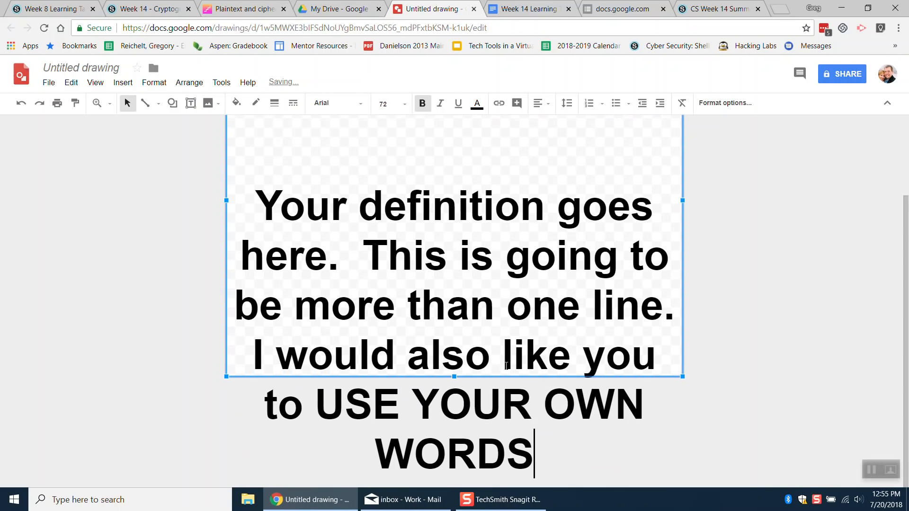
Set the font size of the whole definition text to 48
scroll(445, 297, "up", 3)
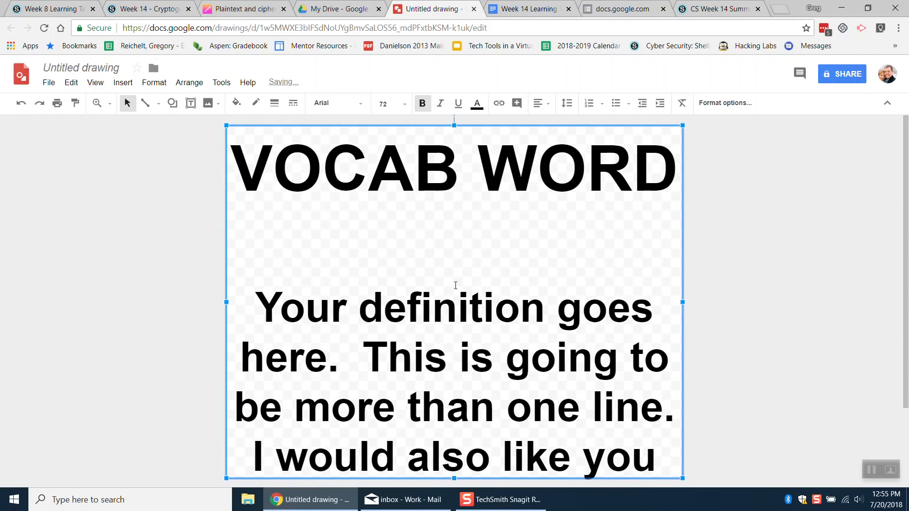
scroll(450, 283, "down", 3)
scroll(440, 289, "up", 3)
scroll(446, 299, "down", 3)
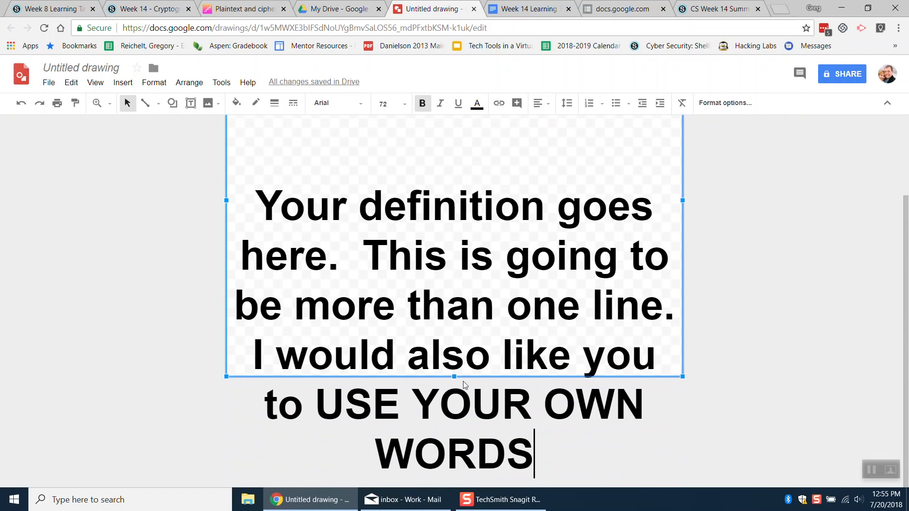
left_click_drag(559, 462, 357, 347)
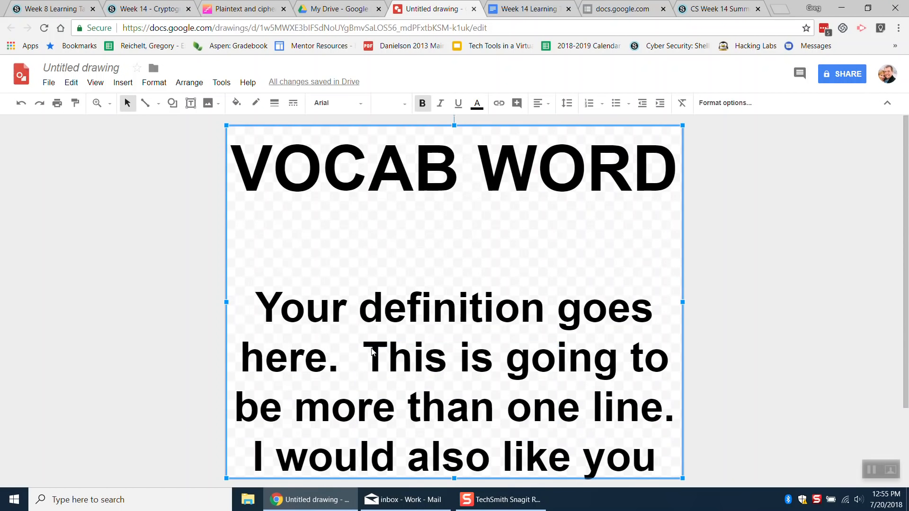
left_click(307, 303)
left_click(289, 309)
scroll(265, 308, "down", 2)
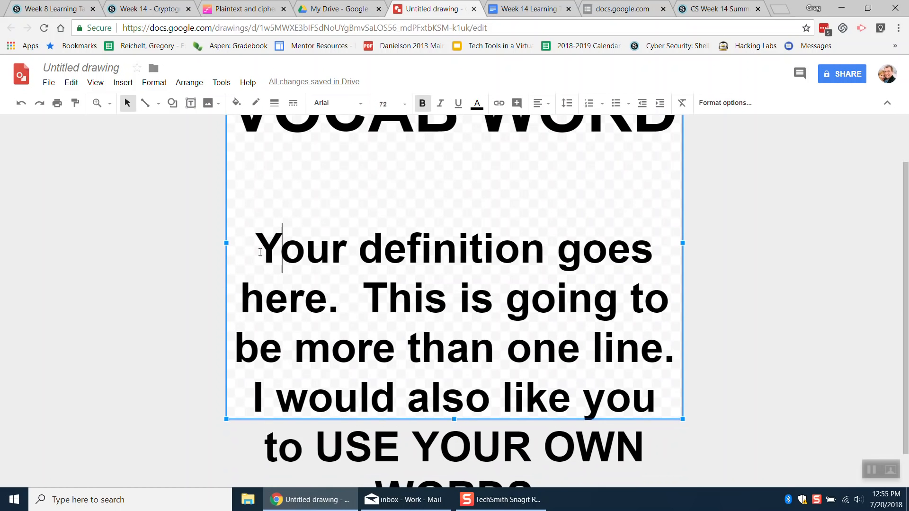
left_click_drag(256, 206, 625, 469)
left_click(405, 103)
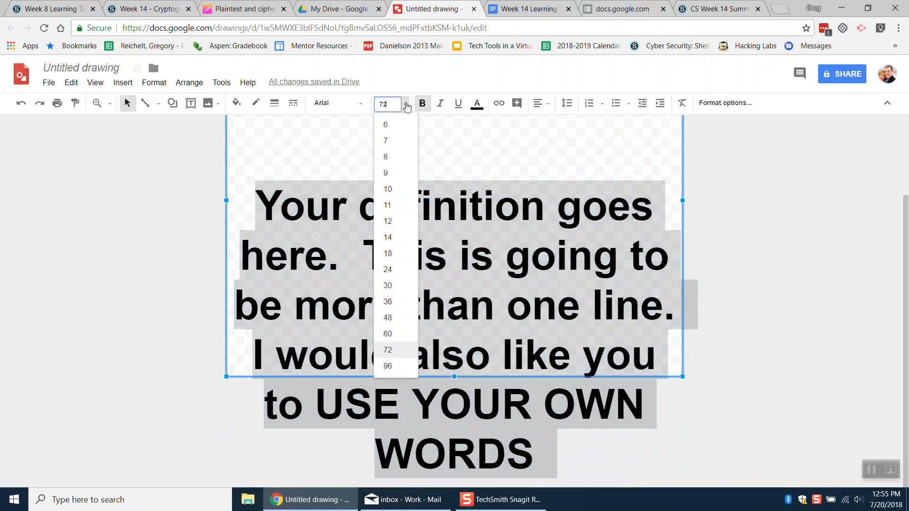
left_click(405, 318)
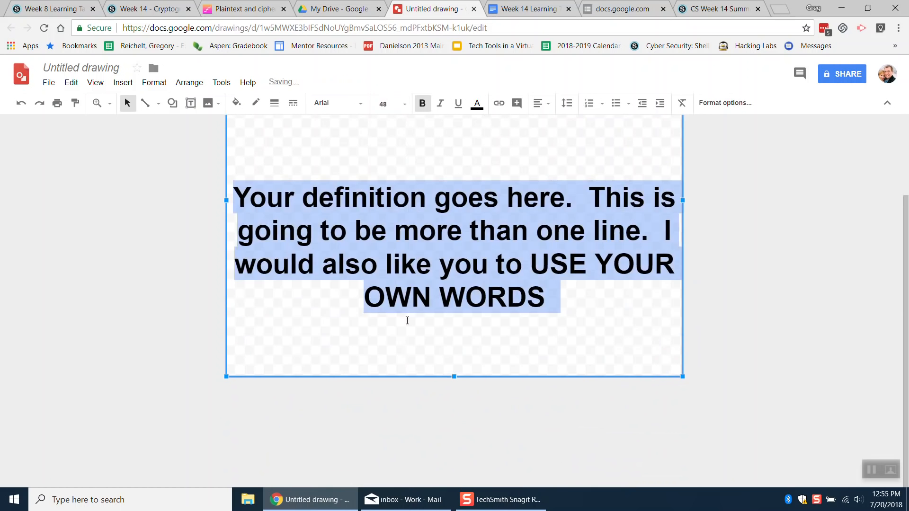
scroll(408, 301, "up", 2)
left_click(422, 252)
left_click(462, 332)
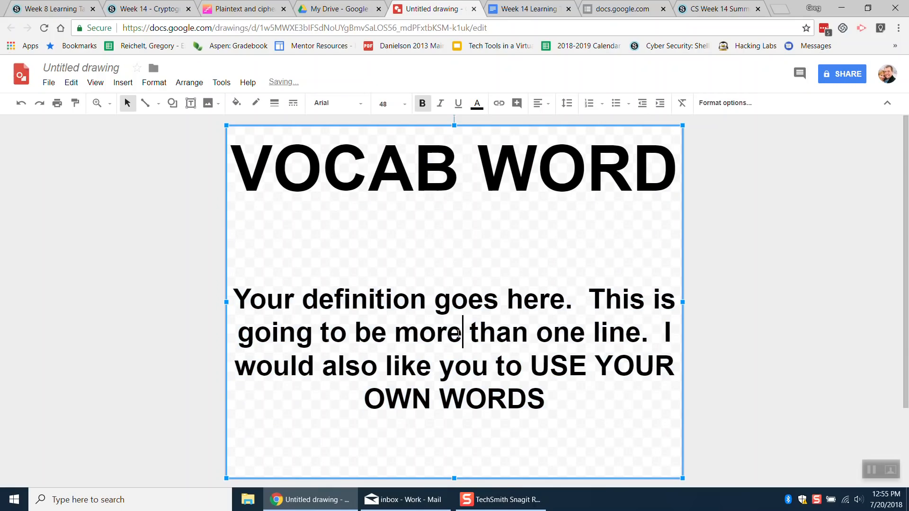
Try font size 60 for the whole definition text, and return it to 48
left_click_drag(545, 399, 233, 299)
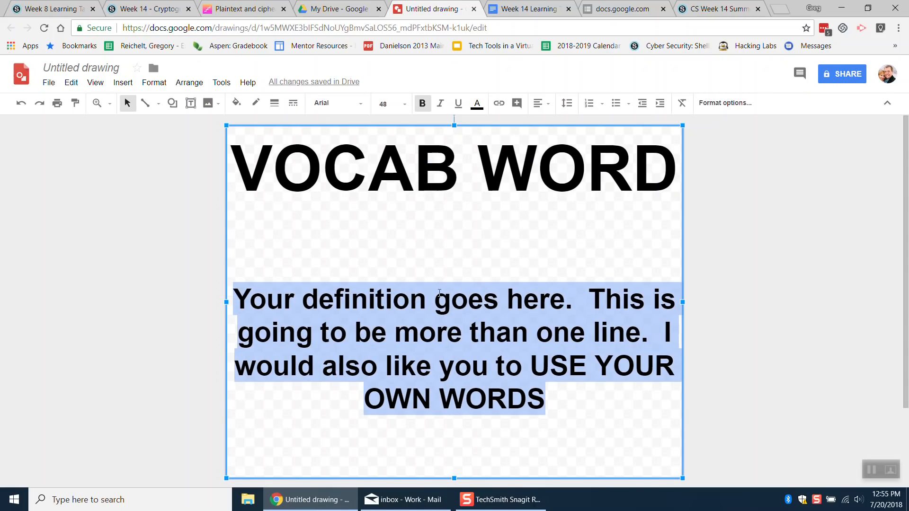
left_click(404, 104)
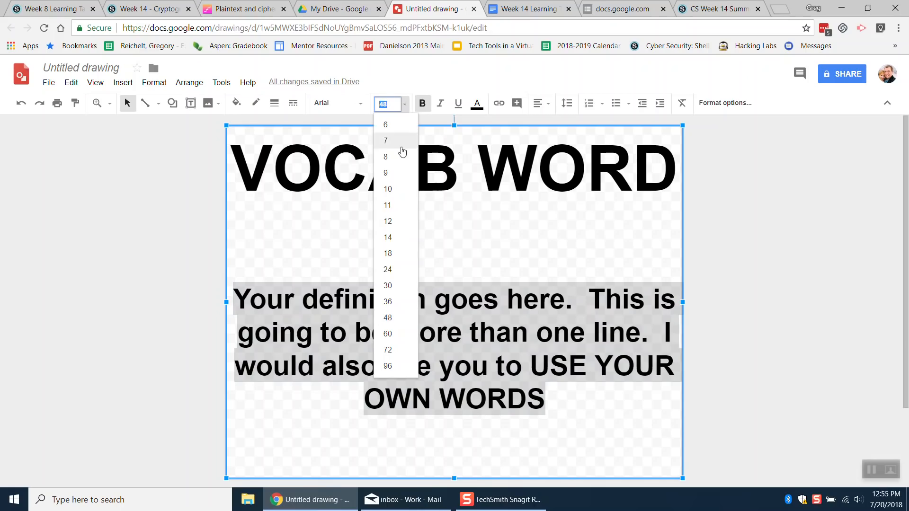
left_click(387, 334)
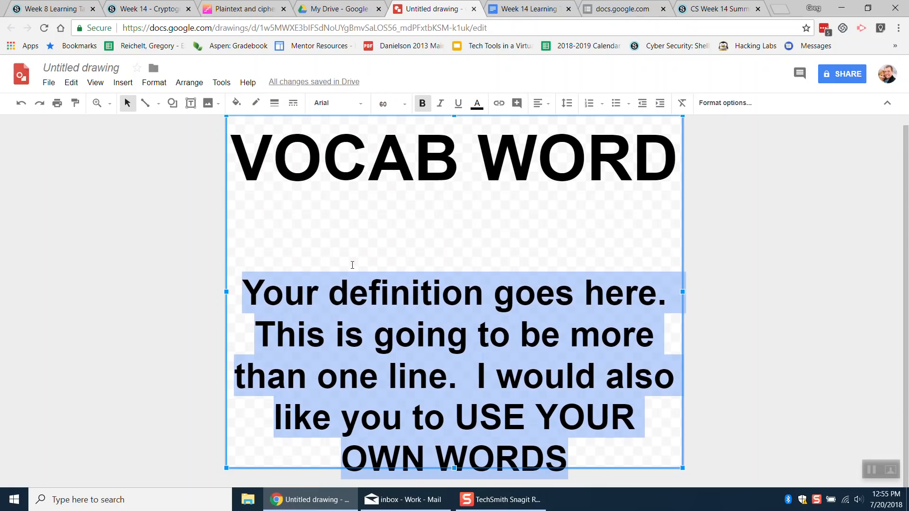
left_click(405, 106)
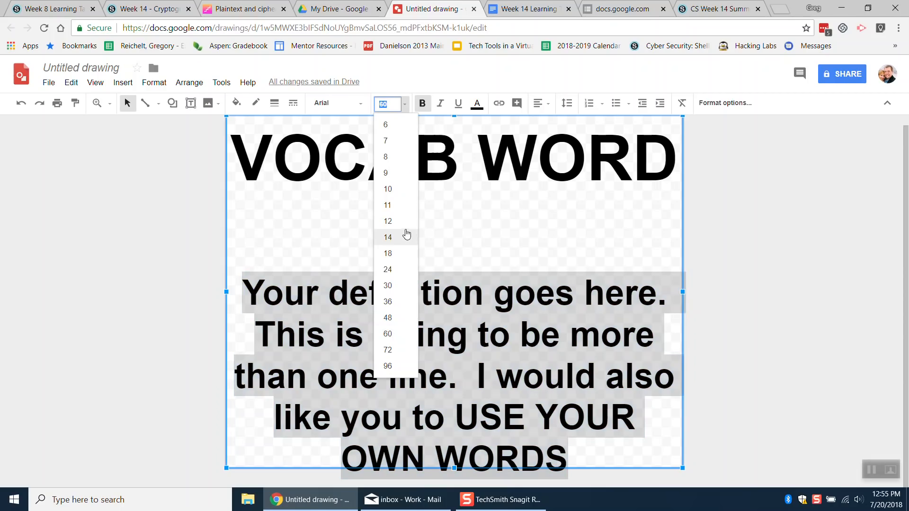
left_click(406, 237)
left_click(389, 104)
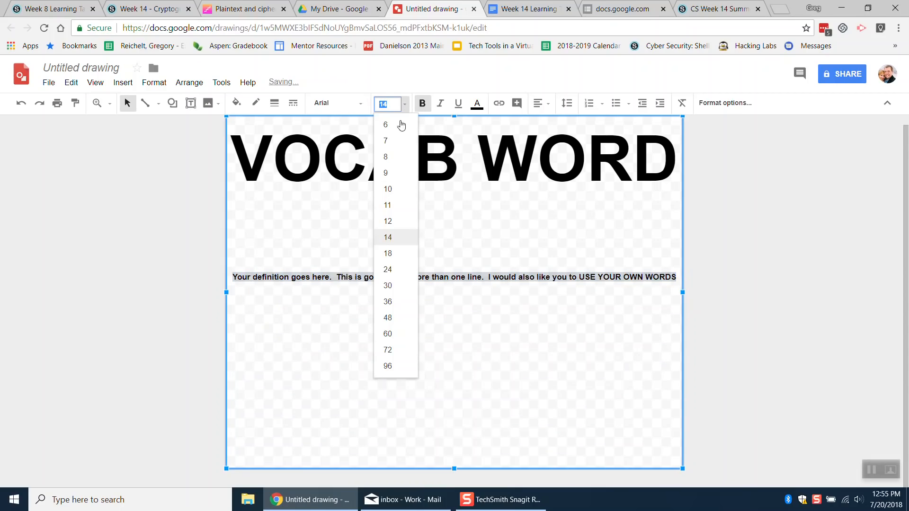
left_click(387, 318)
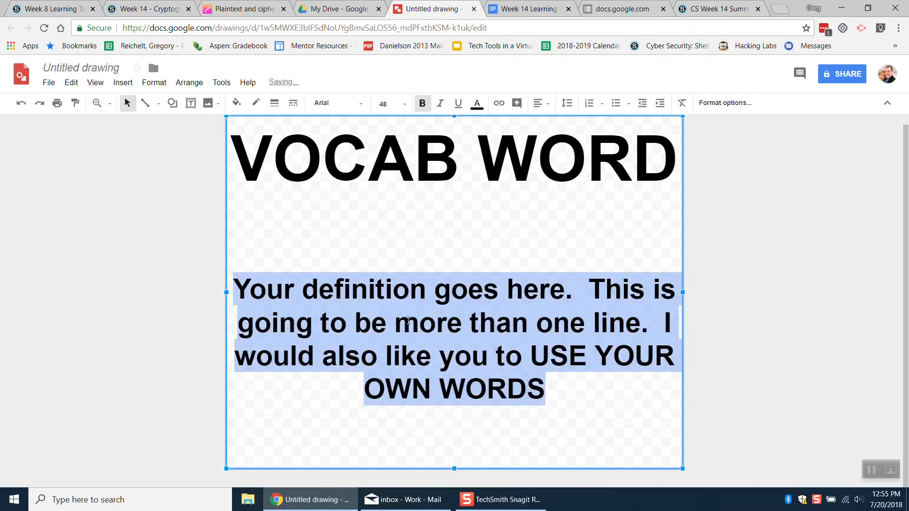
left_click(443, 298)
Place the text cursor on the blank line between the "VOCAB WORD" heading and the definition
left_click(381, 222)
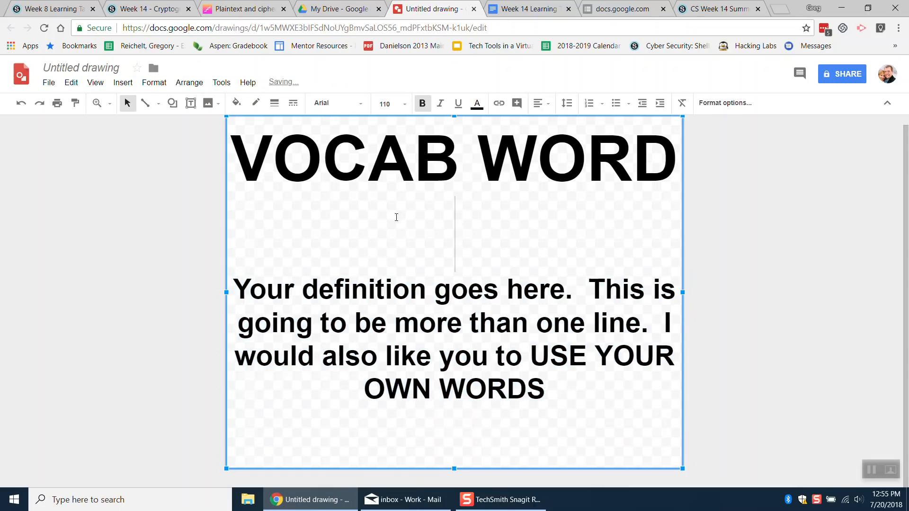
key("Down")
key("Up")
key("Up")
key("Right")
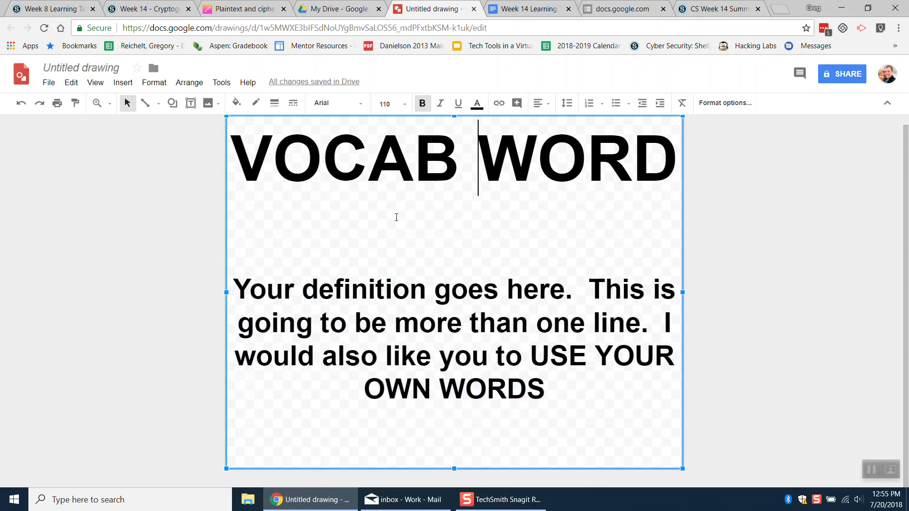
left_click(453, 246)
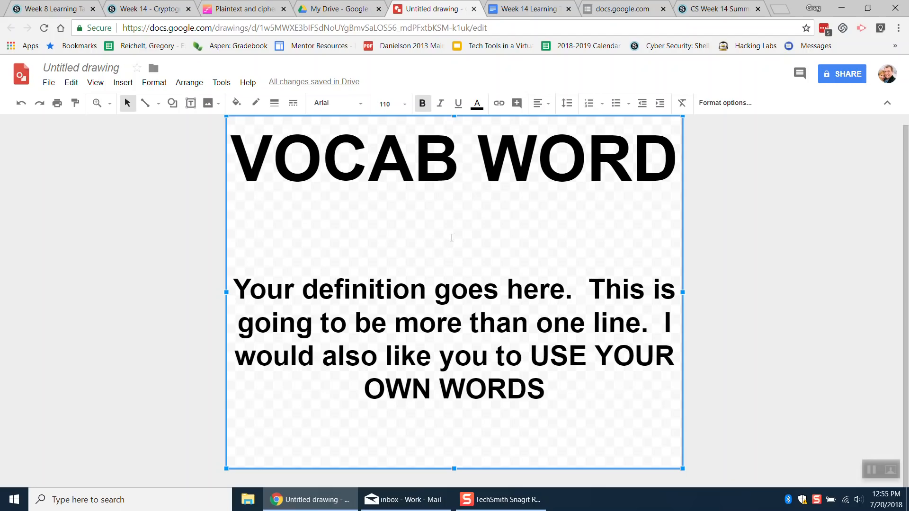